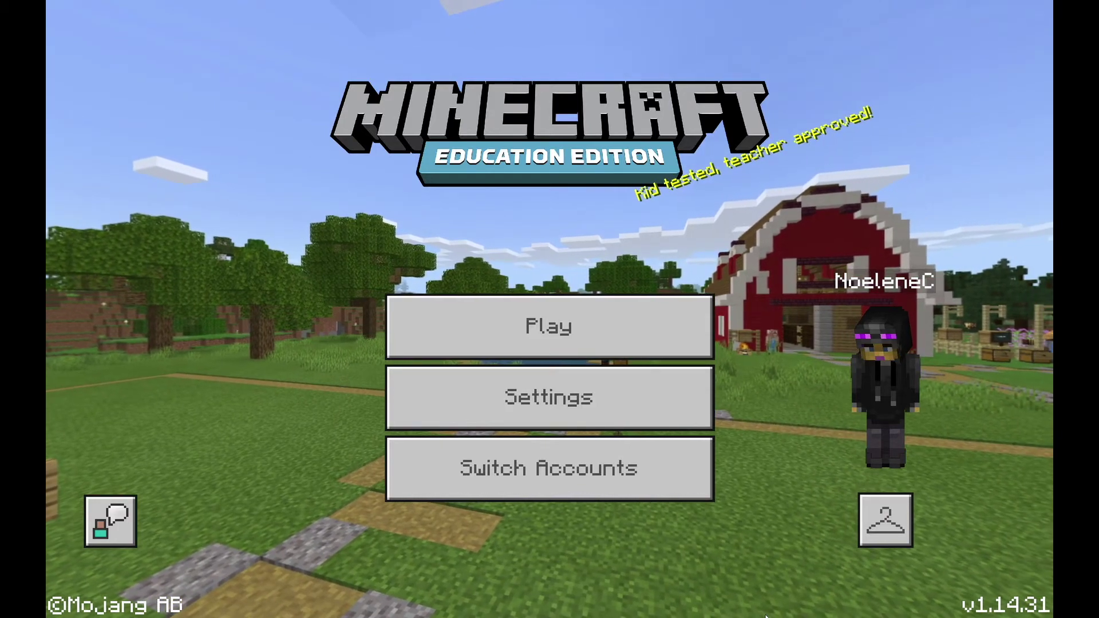
Step: Start a blank new world from Play > Create New > New to reach its settings
{"action": "key", "text": "Tab"}
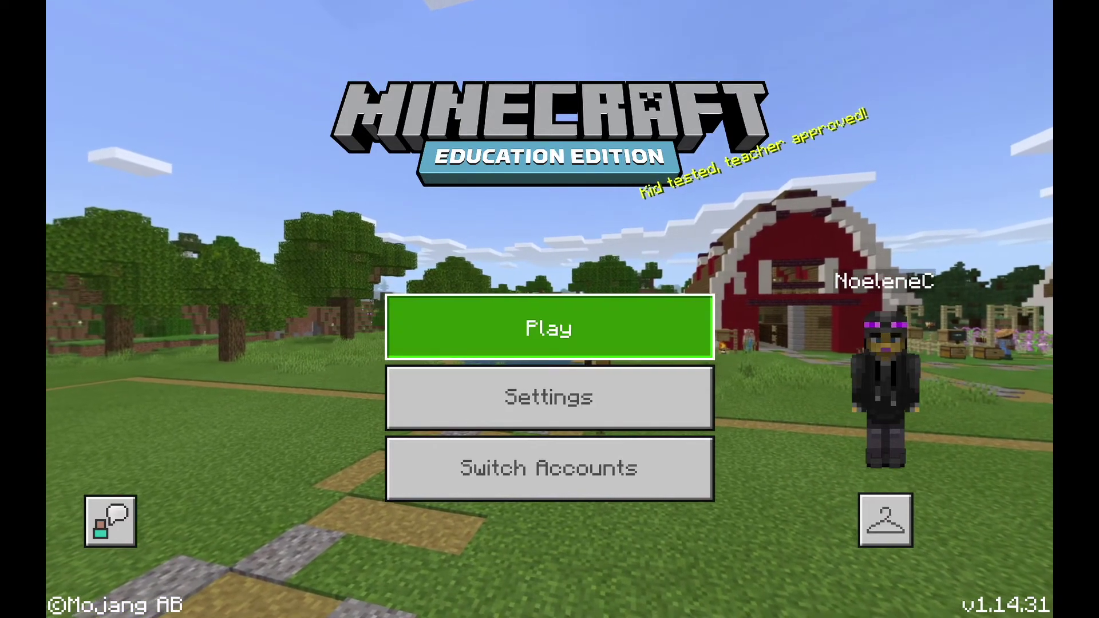
{"action": "left_click", "coordinate": [556, 304]}
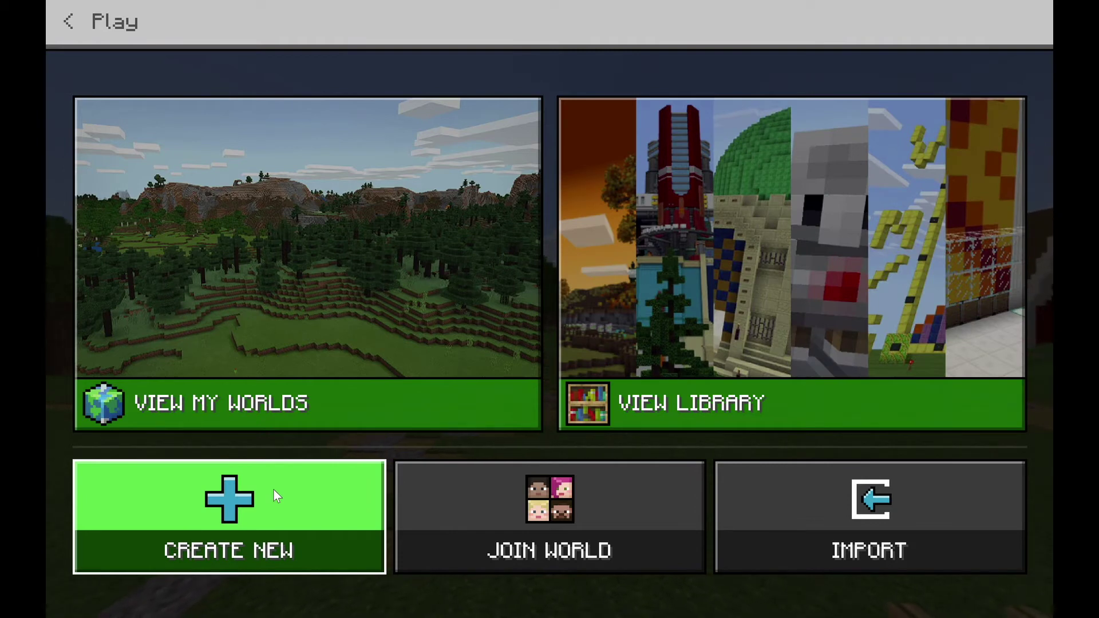
{"action": "left_click", "coordinate": [273, 491]}
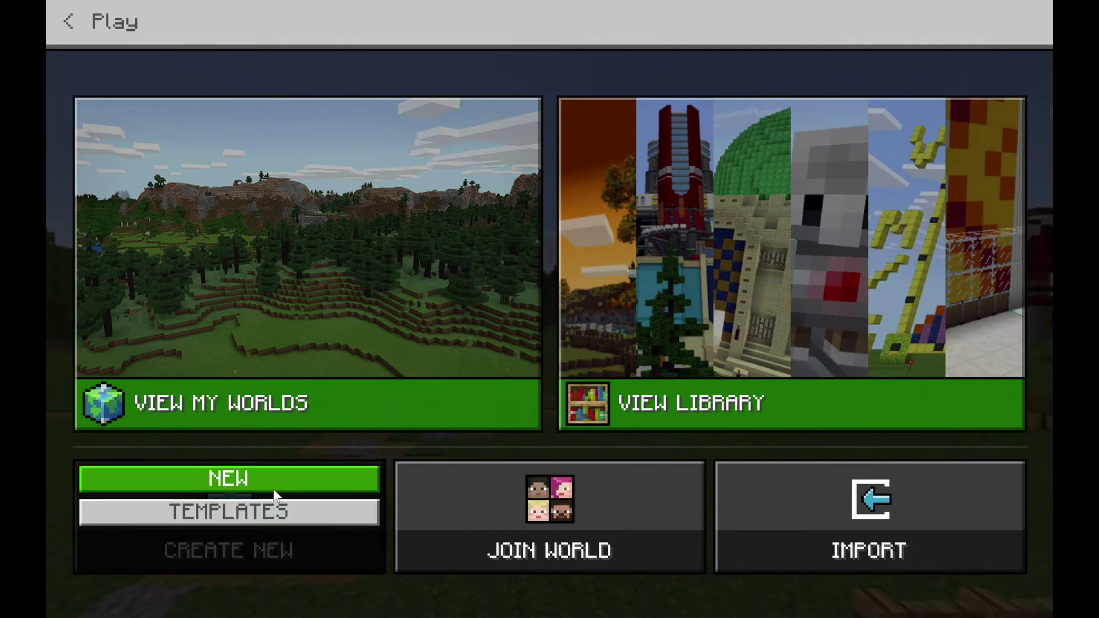
{"action": "left_click", "coordinate": [273, 489]}
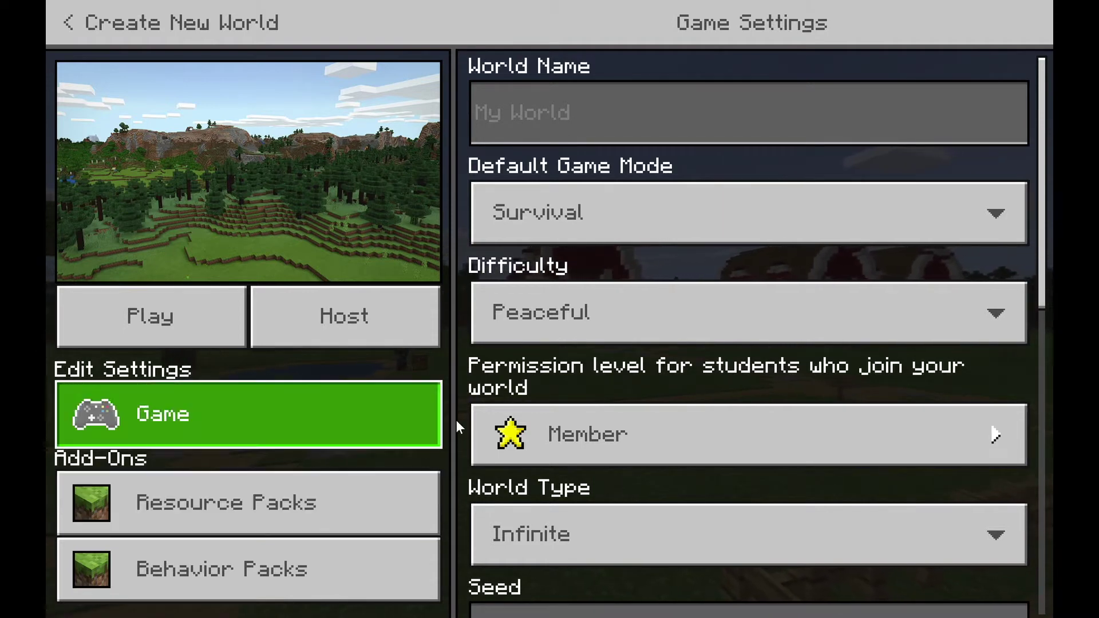
{"action": "scroll", "coordinate": [722, 430], "scroll_direction": "down", "scroll_amount": 10}
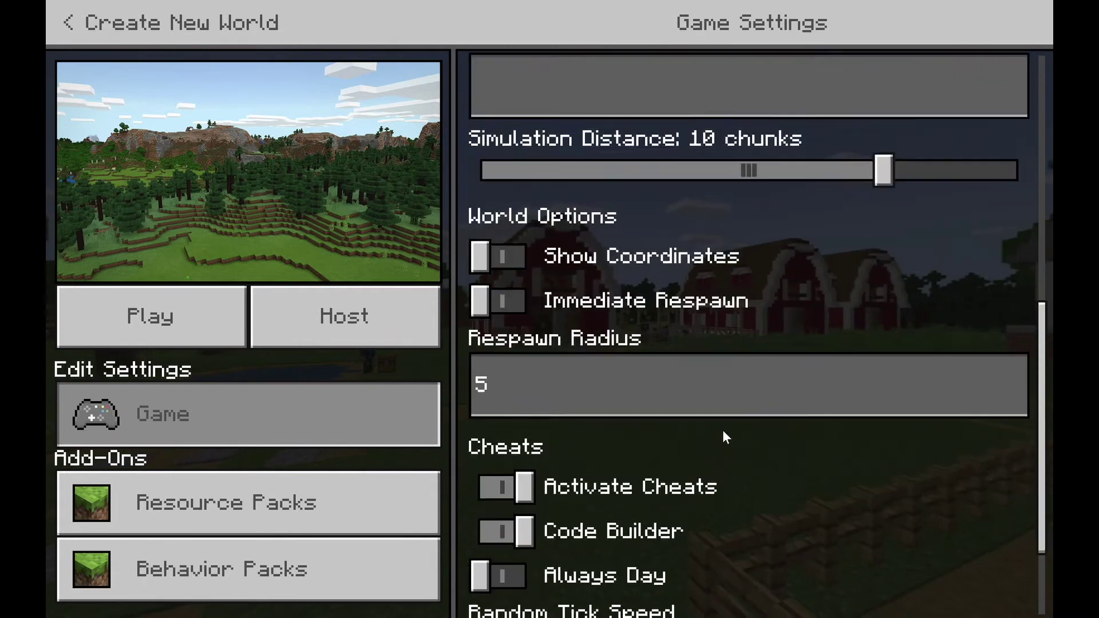
{"action": "scroll", "coordinate": [723, 431], "scroll_direction": "down", "scroll_amount": 3}
{"action": "left_click", "coordinate": [723, 432]}
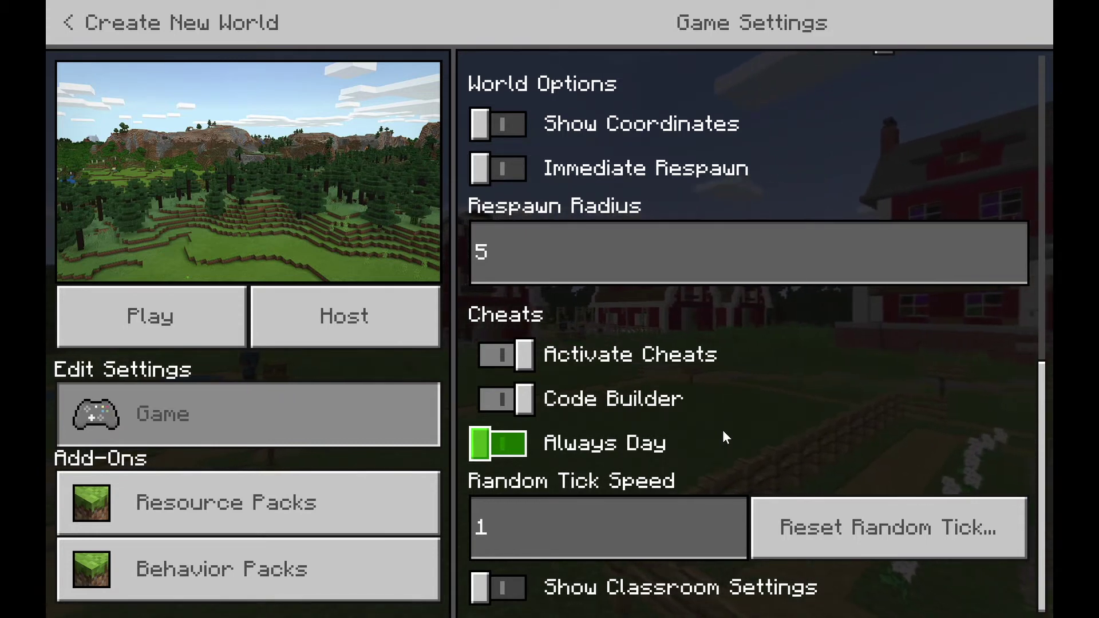
{"action": "scroll", "coordinate": [724, 436], "scroll_direction": "up", "scroll_amount": 10}
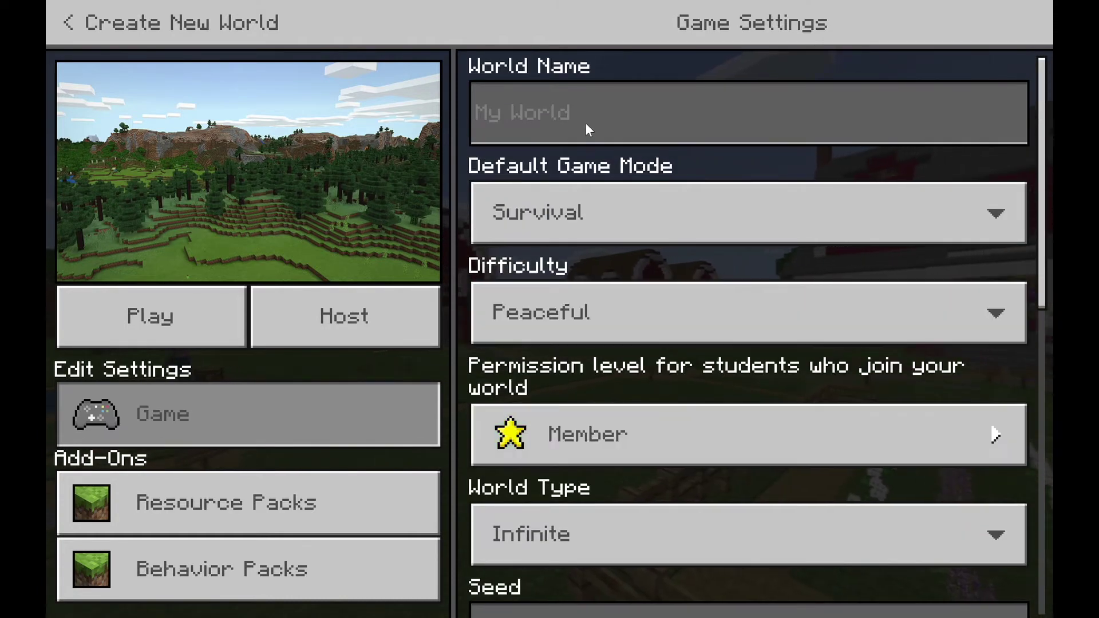
Step: Name the new world '2021 Class'
{"action": "left_click", "coordinate": [519, 112]}
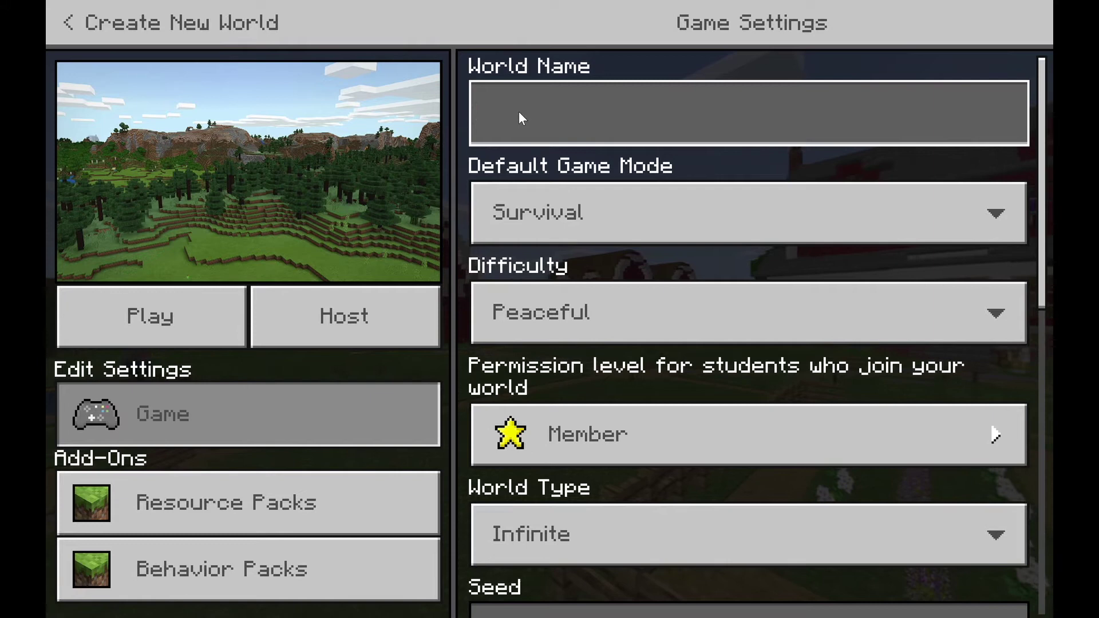
{"action": "type", "text": "32"}
{"action": "key", "text": "BackSpace"}
{"action": "key", "text": "BackSpace"}
{"action": "type", "text": "2"}
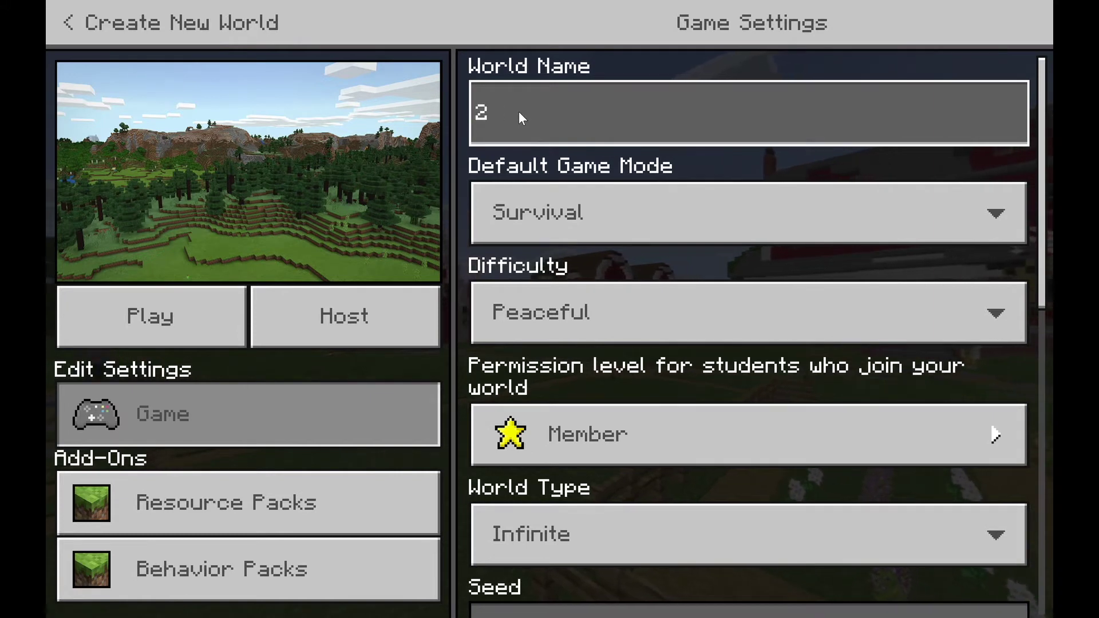
{"action": "type", "text": "021 Class"}
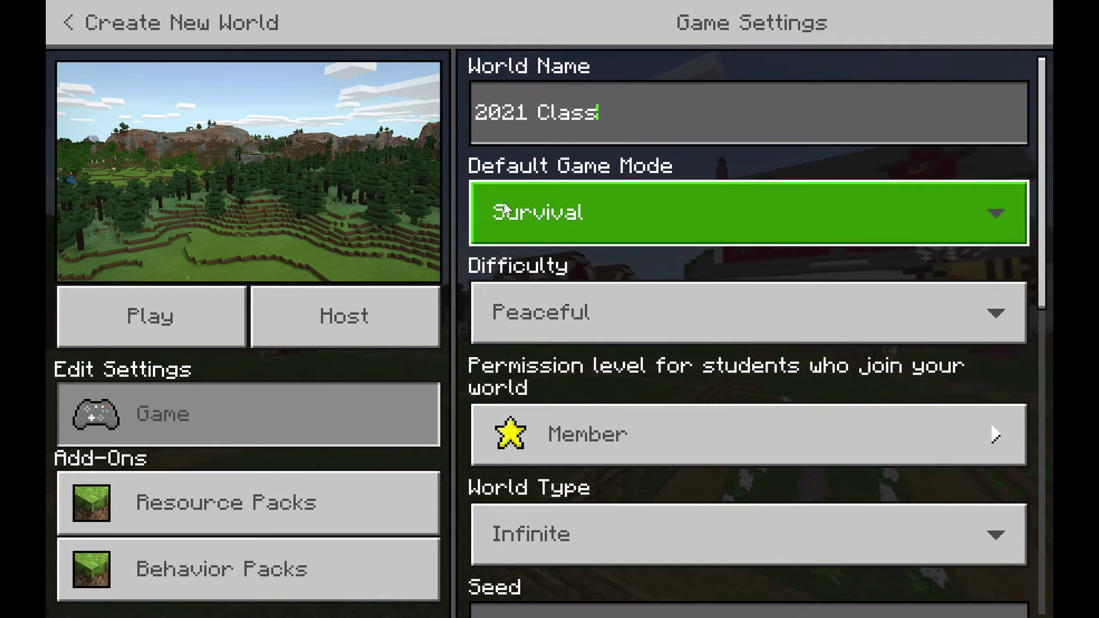
Step: Set the default game mode to Creative
{"action": "left_click", "coordinate": [529, 208]}
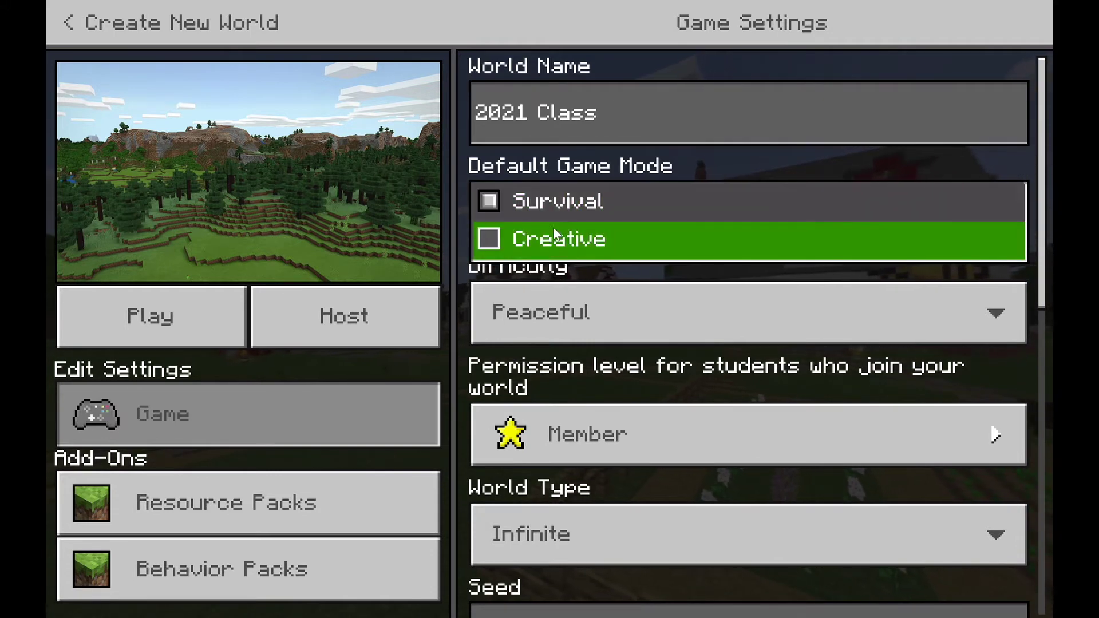
{"action": "left_click", "coordinate": [539, 240]}
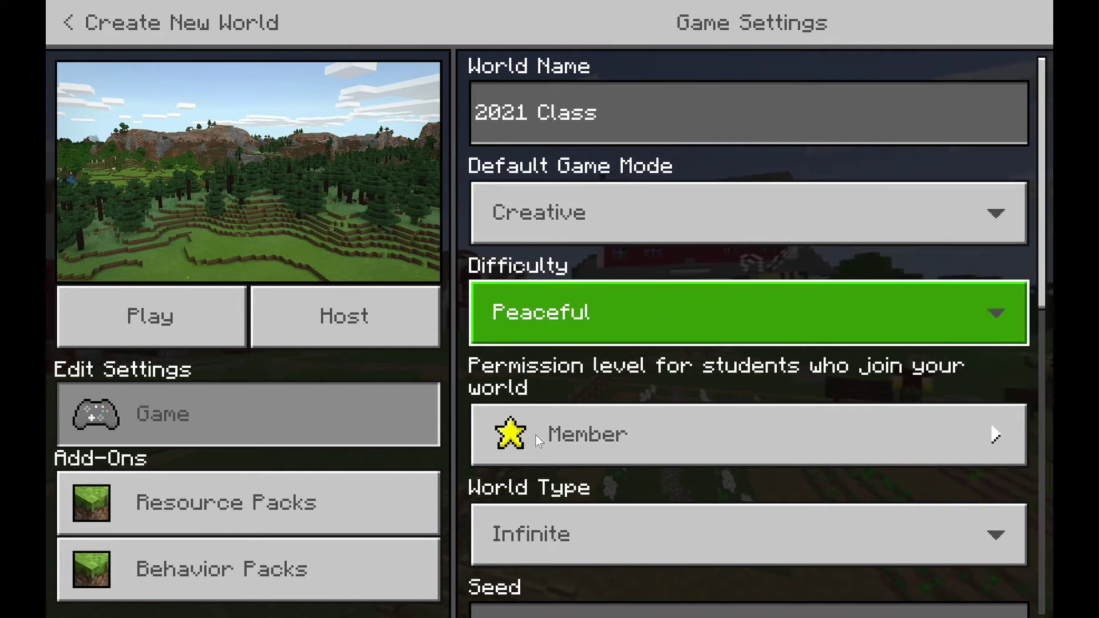
{"action": "left_click", "coordinate": [528, 545]}
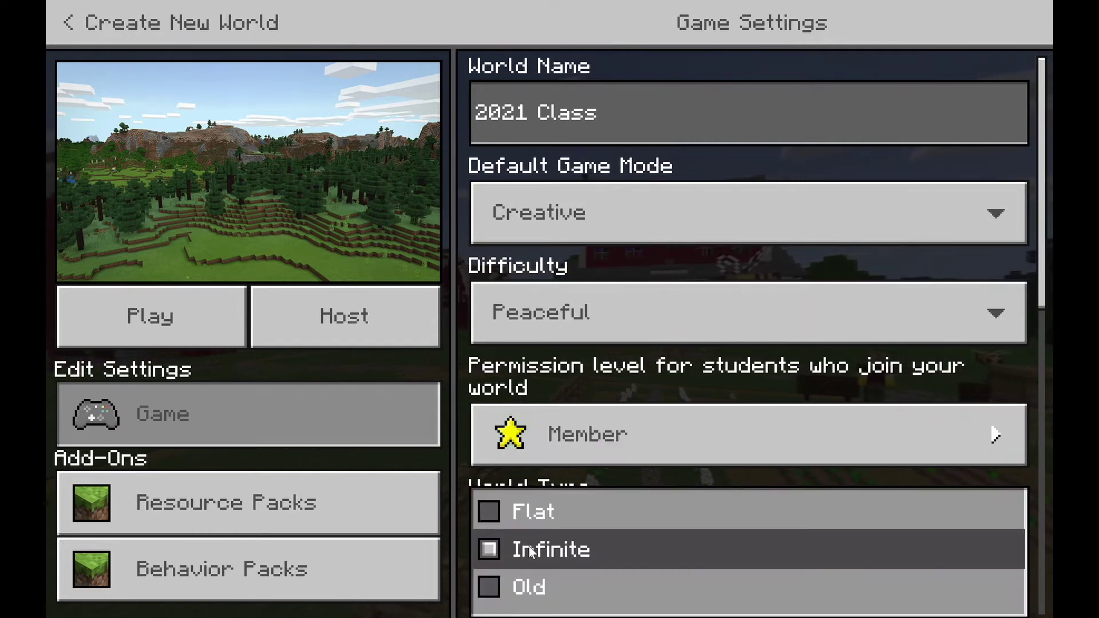
Step: Set the world type to Flat
{"action": "left_click", "coordinate": [556, 519]}
{"action": "scroll", "coordinate": [555, 517], "scroll_direction": "down", "scroll_amount": 5}
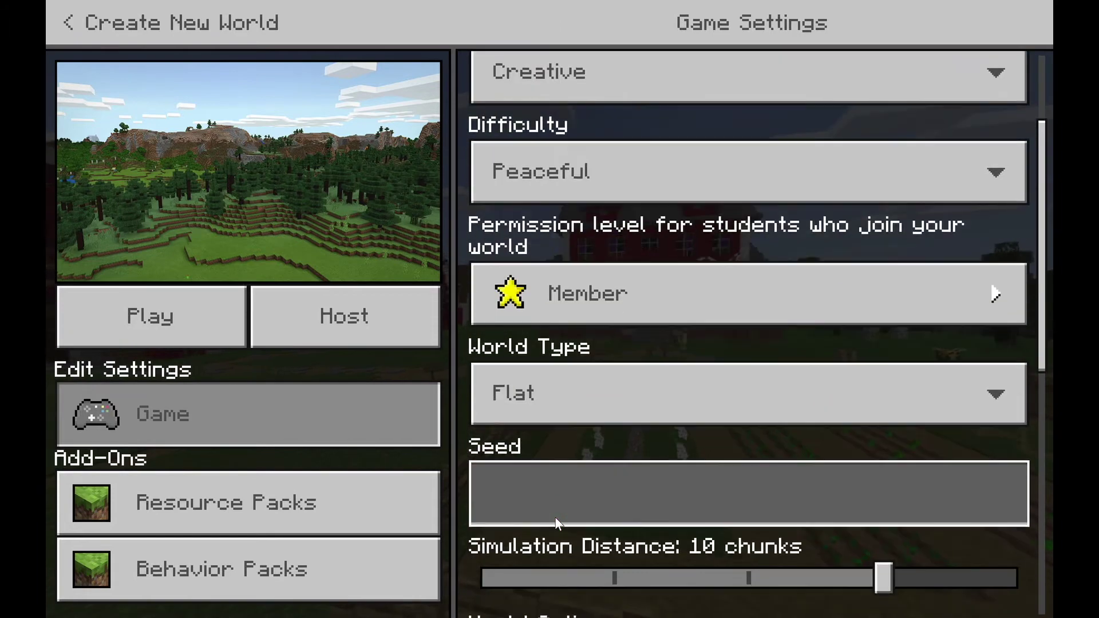
{"action": "scroll", "coordinate": [555, 517], "scroll_direction": "down", "scroll_amount": 5}
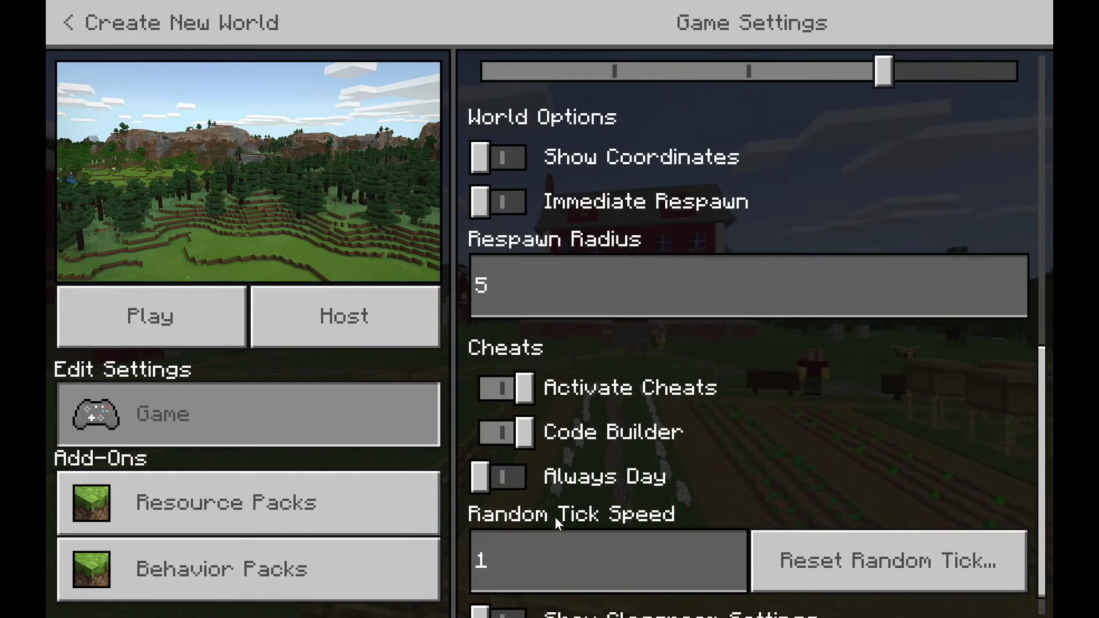
Step: Show classroom settings, turn off Allow Mobs and Player Damage, then launch the world
{"action": "left_click", "coordinate": [521, 585]}
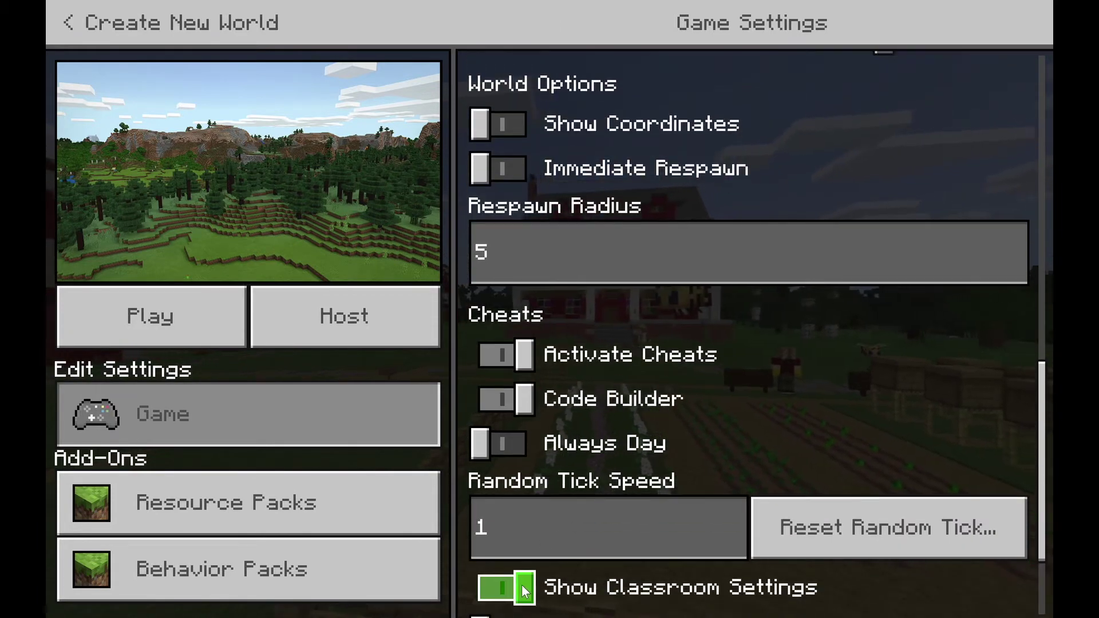
{"action": "scroll", "coordinate": [522, 586], "scroll_direction": "down", "scroll_amount": 2}
{"action": "scroll", "coordinate": [521, 584], "scroll_direction": "down", "scroll_amount": 3}
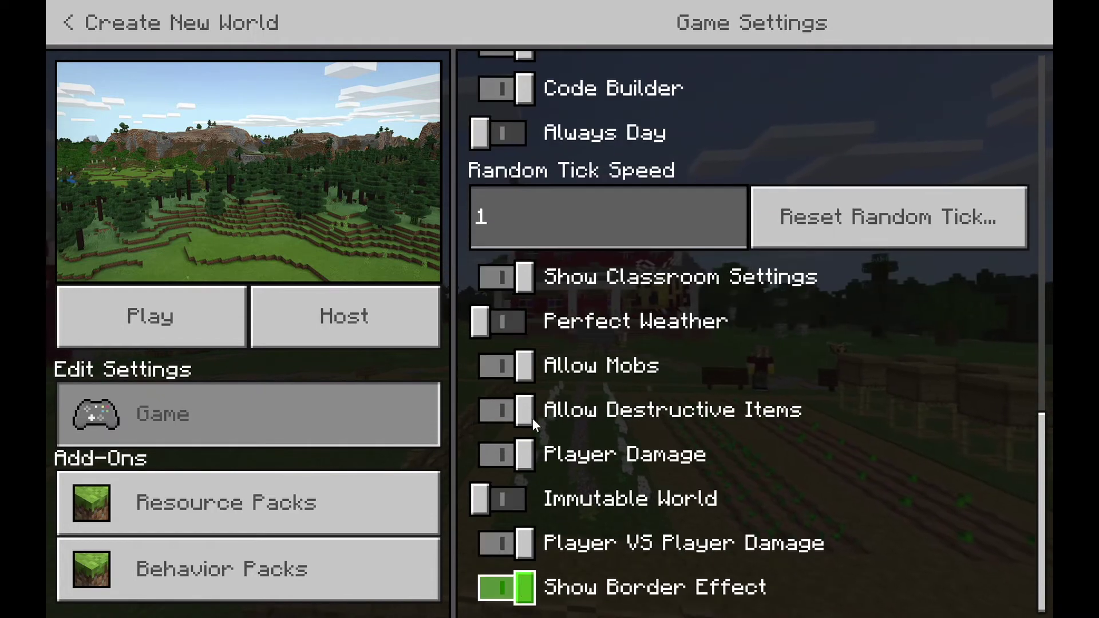
{"action": "left_click", "coordinate": [494, 366]}
{"action": "left_click", "coordinate": [506, 460]}
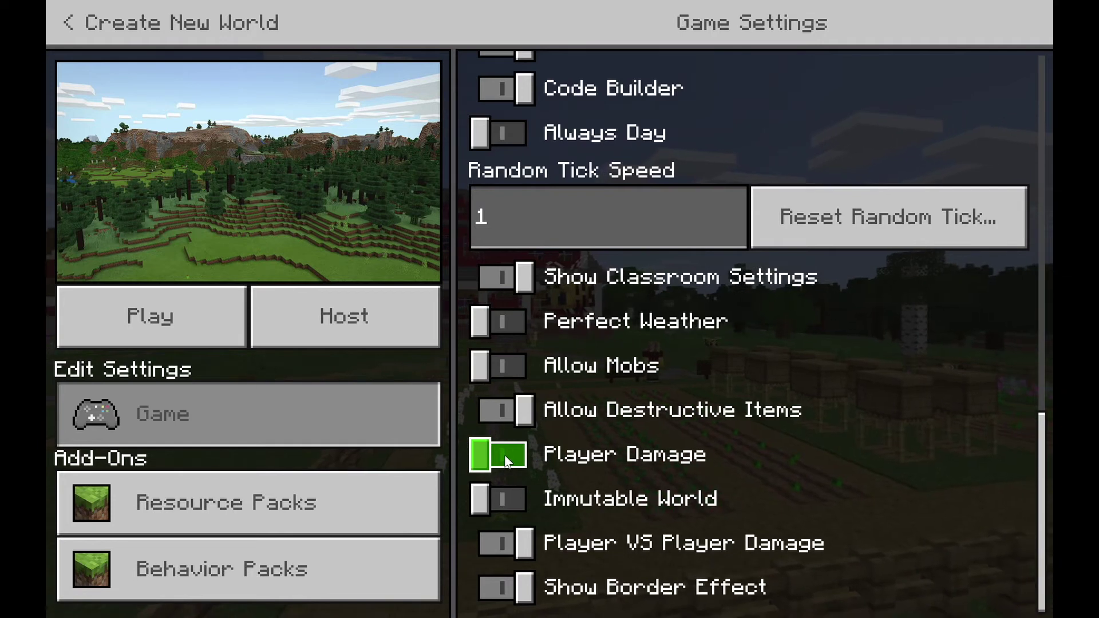
{"action": "left_click", "coordinate": [168, 318]}
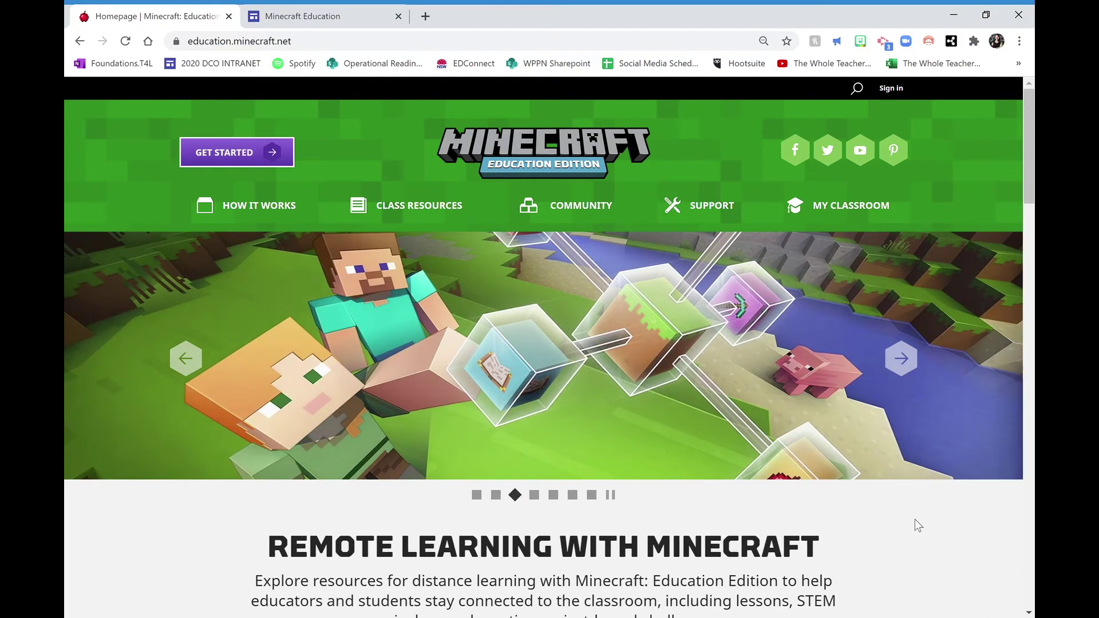
Step: Browse the Minecraft Education homepage and go to Class Resources > Find a Lesson
{"action": "scroll", "coordinate": [915, 520], "scroll_direction": "down", "scroll_amount": 5}
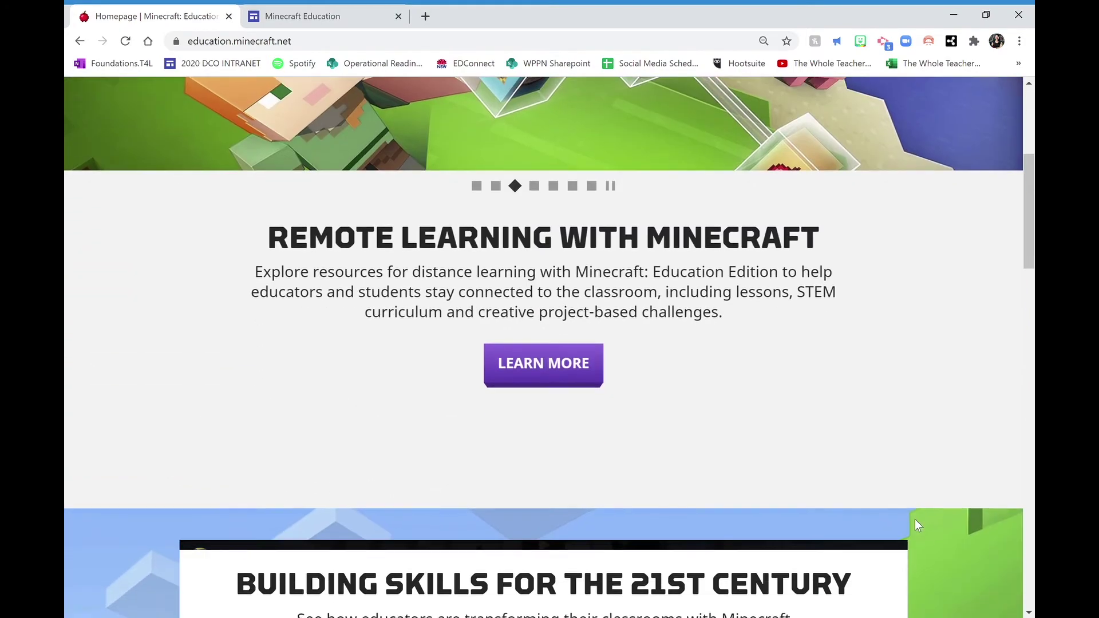
{"action": "scroll", "coordinate": [914, 520], "scroll_direction": "down", "scroll_amount": 1}
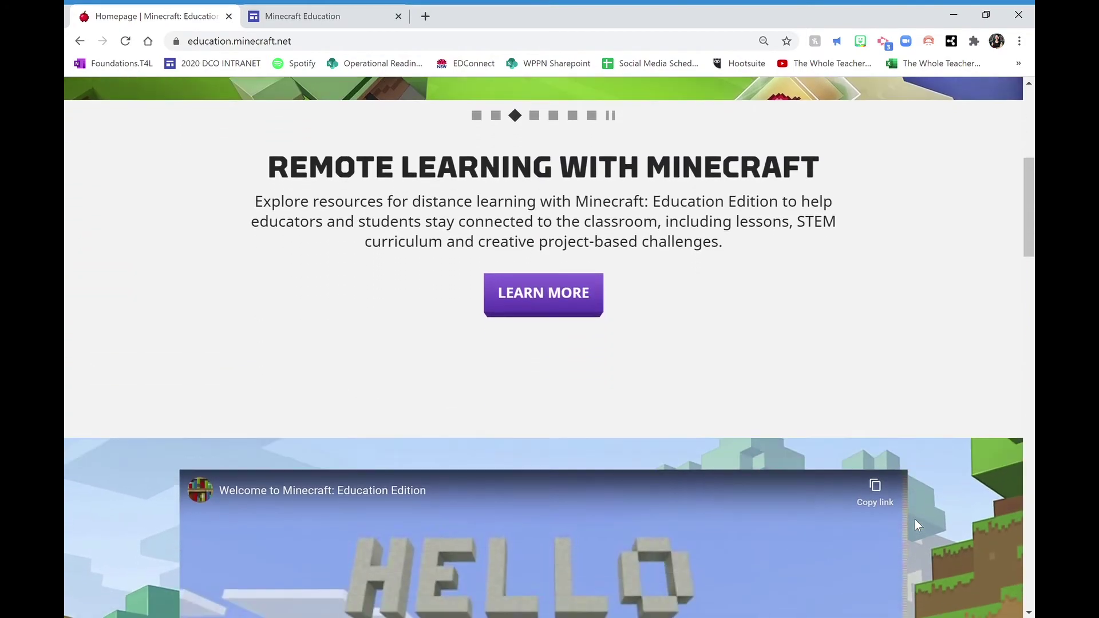
{"action": "scroll", "coordinate": [915, 520], "scroll_direction": "down", "scroll_amount": 10}
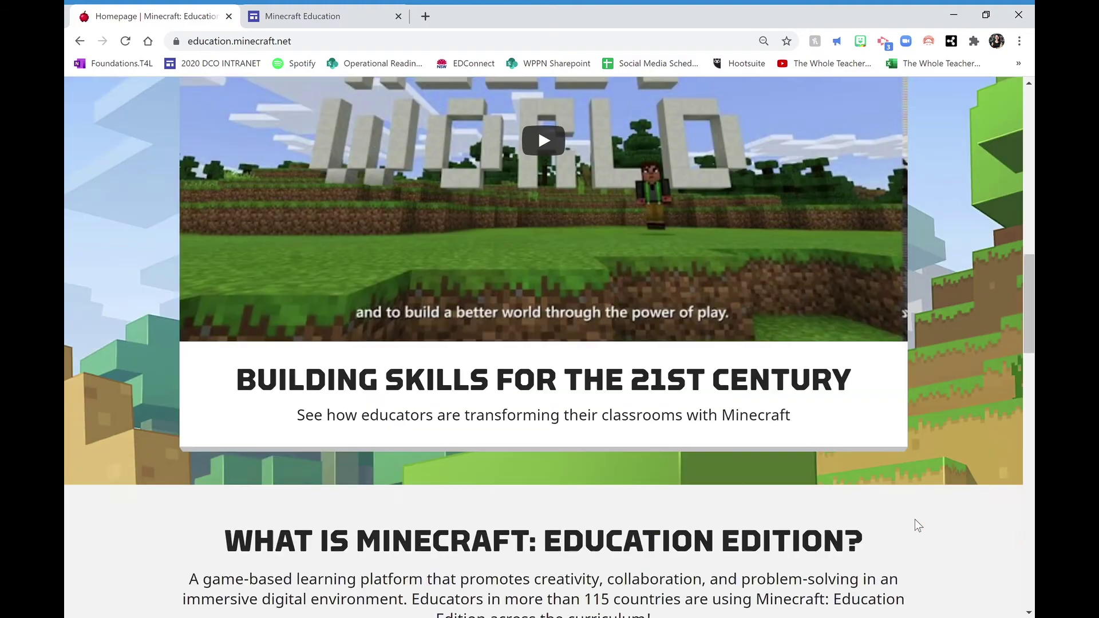
{"action": "scroll", "coordinate": [914, 520], "scroll_direction": "down", "scroll_amount": 6}
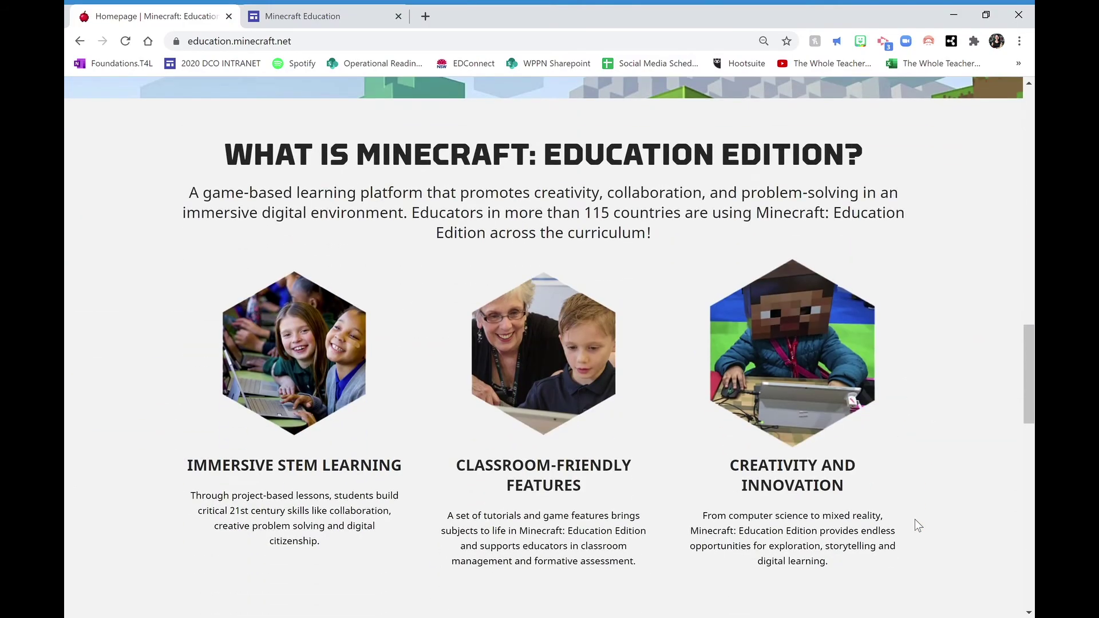
{"action": "scroll", "coordinate": [914, 520], "scroll_direction": "down", "scroll_amount": 5}
{"action": "scroll", "coordinate": [916, 519], "scroll_direction": "up", "scroll_amount": 20}
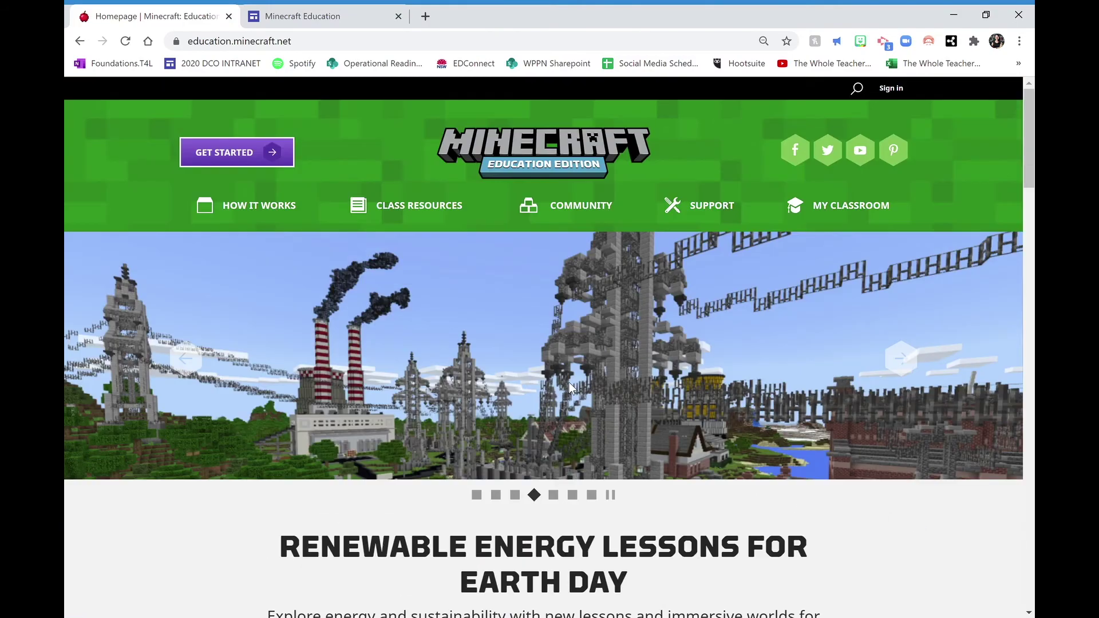
{"action": "mouse_move", "coordinate": [432, 201]}
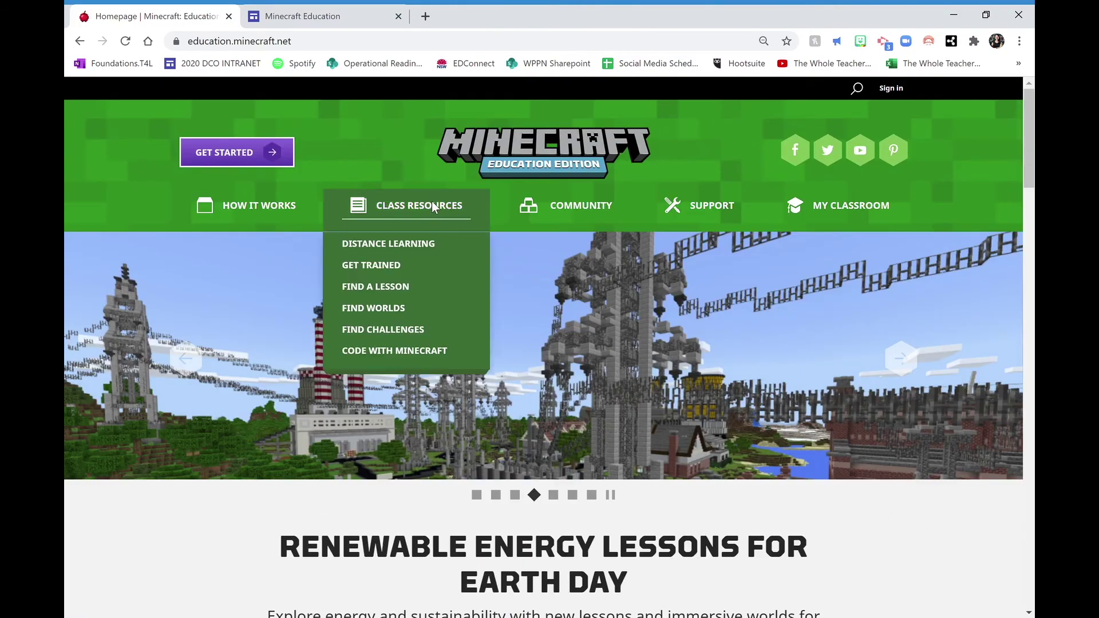
{"action": "left_click", "coordinate": [375, 287]}
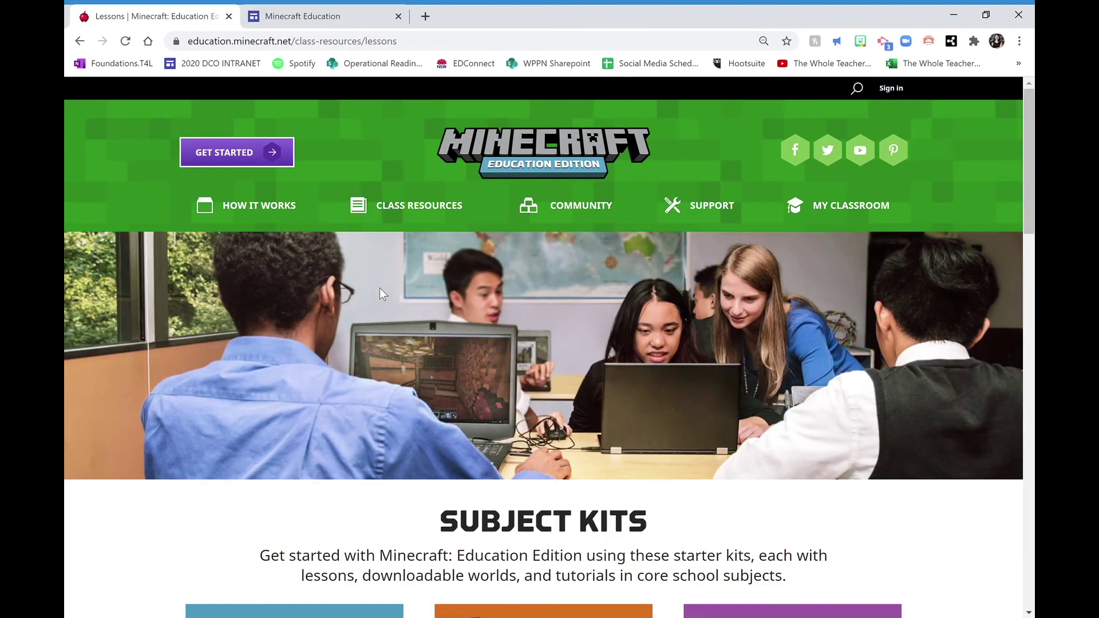
Step: Look through the Lessons page, then switch to the self-paced teacher training site
{"action": "scroll", "coordinate": [380, 293], "scroll_direction": "down", "scroll_amount": 3}
{"action": "scroll", "coordinate": [381, 295], "scroll_direction": "down", "scroll_amount": 10}
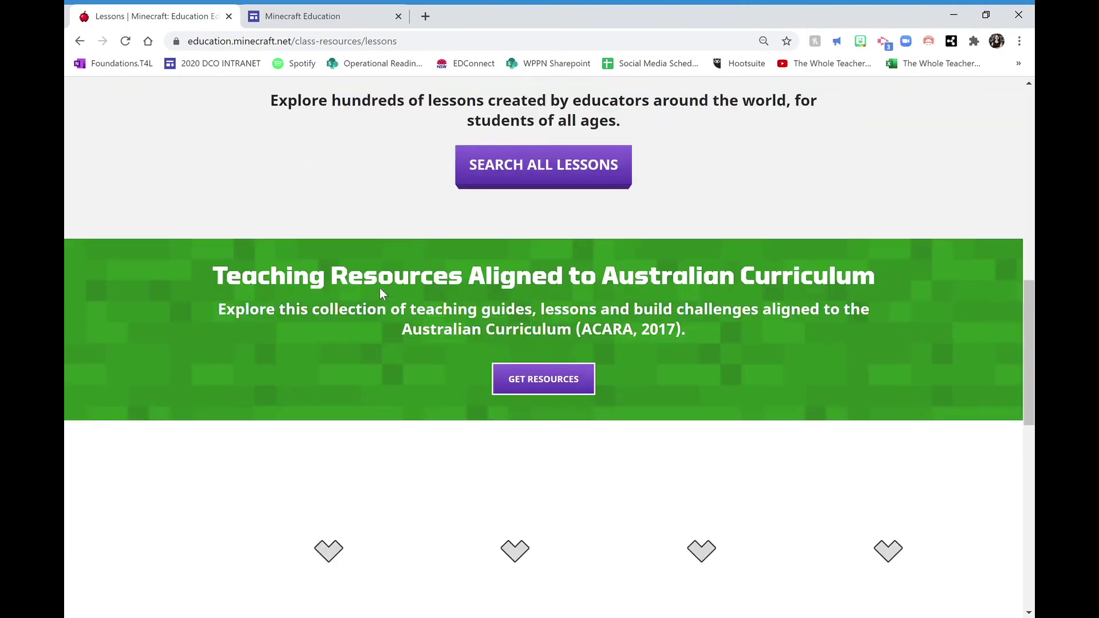
{"action": "scroll", "coordinate": [379, 294], "scroll_direction": "down", "scroll_amount": 1}
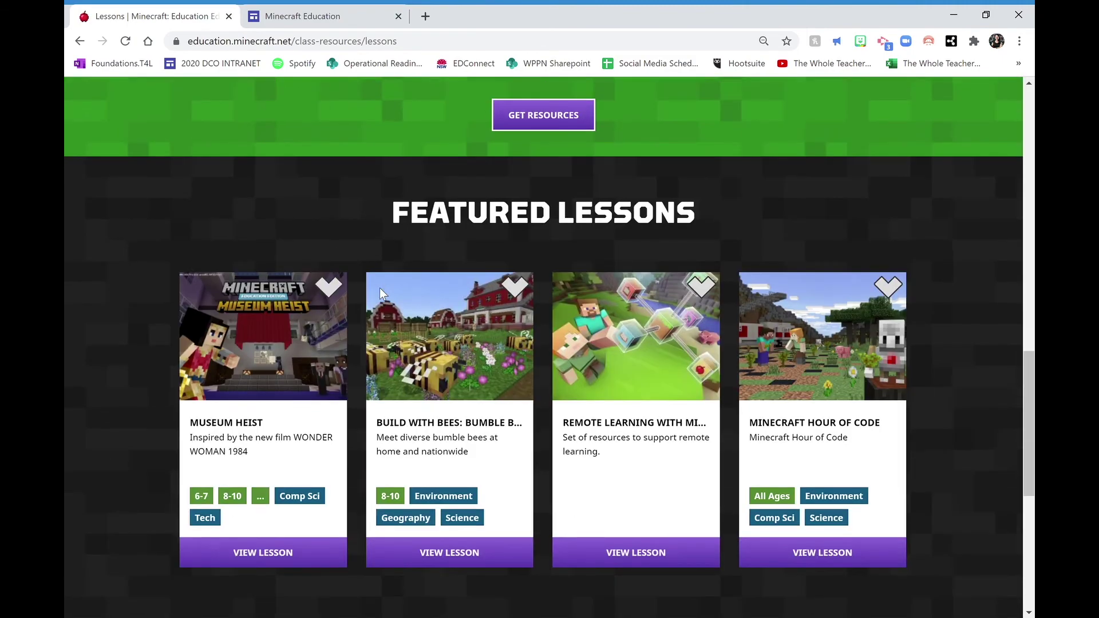
{"action": "scroll", "coordinate": [380, 288], "scroll_direction": "up", "scroll_amount": 15}
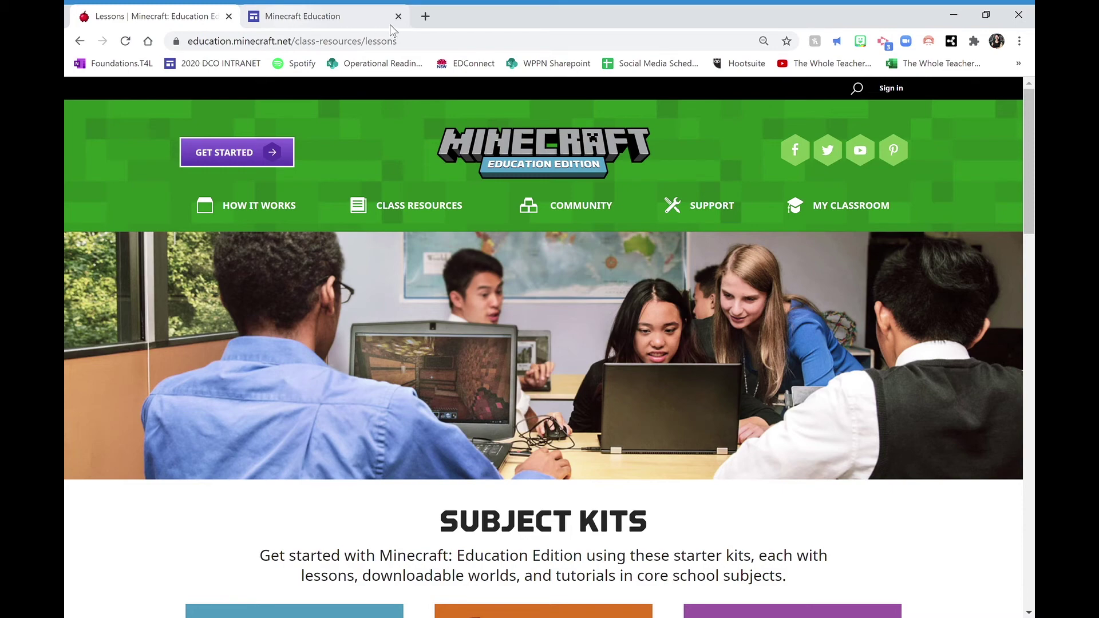
{"action": "left_click", "coordinate": [362, 16]}
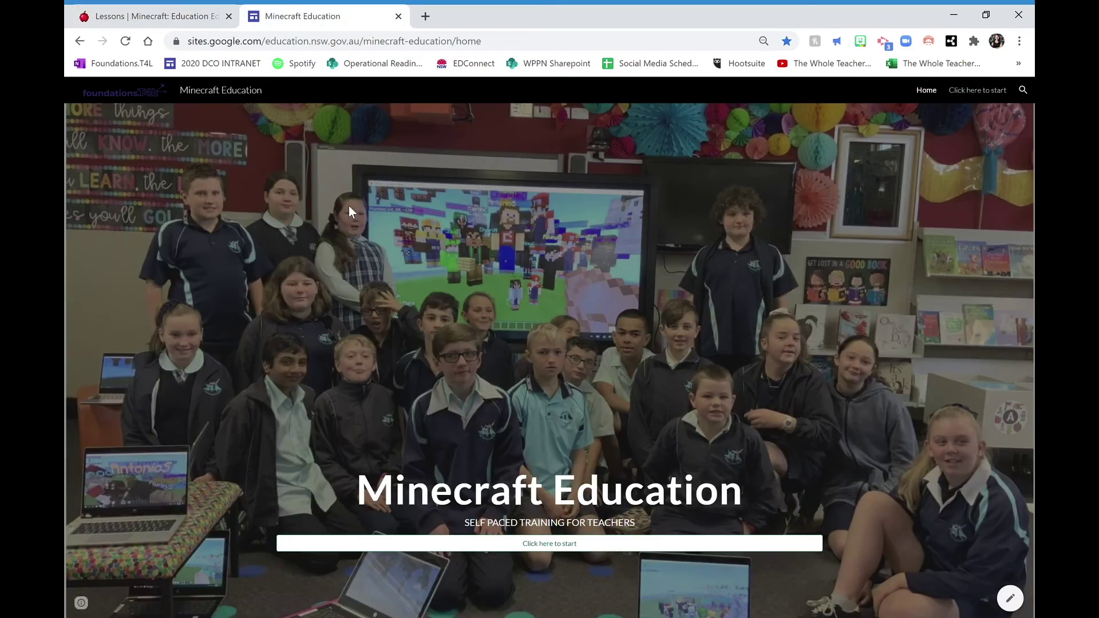